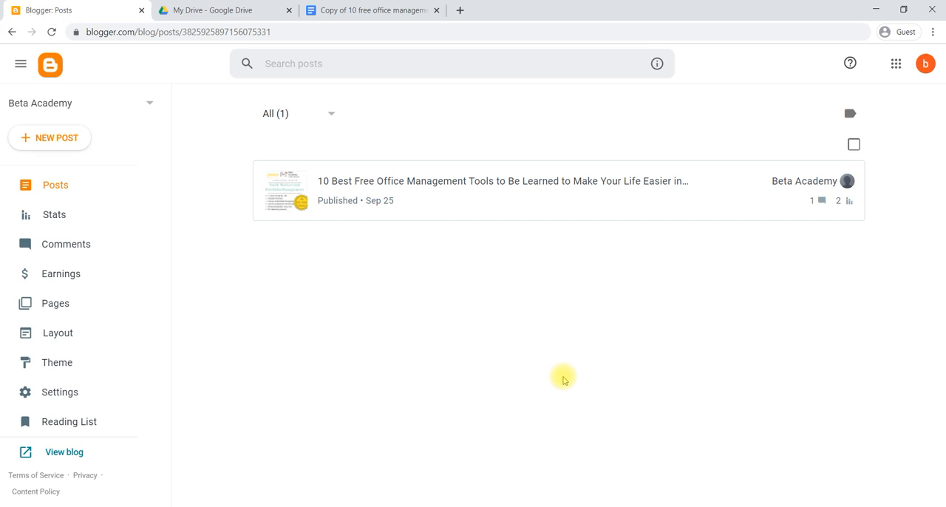
# Open the published page of the post about the 10 best free office management tools from the blog's post list.
pyautogui.click(54, 196)
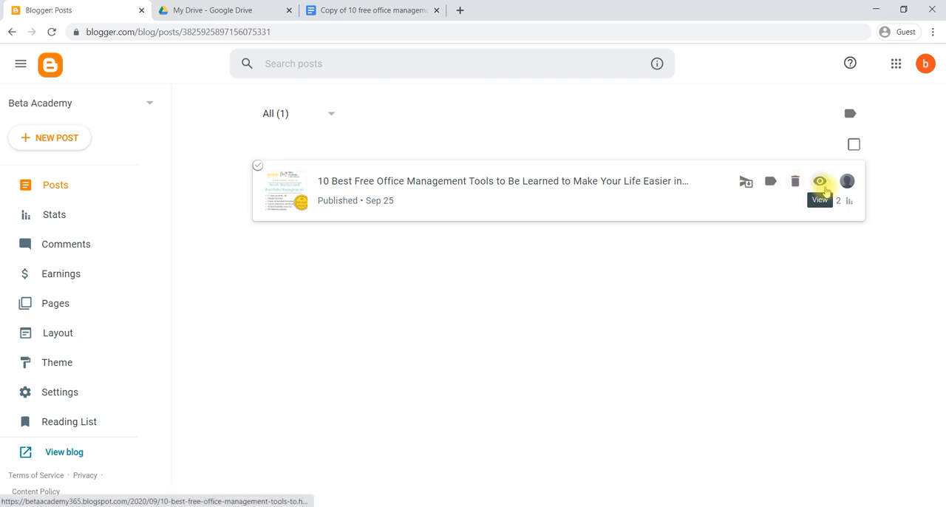
pyautogui.click(824, 189)
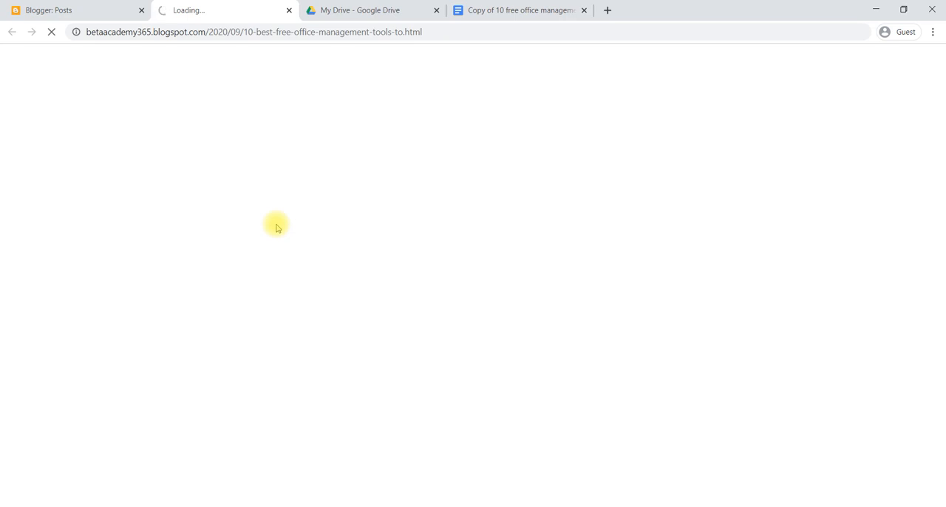
pyautogui.click(92, 9)
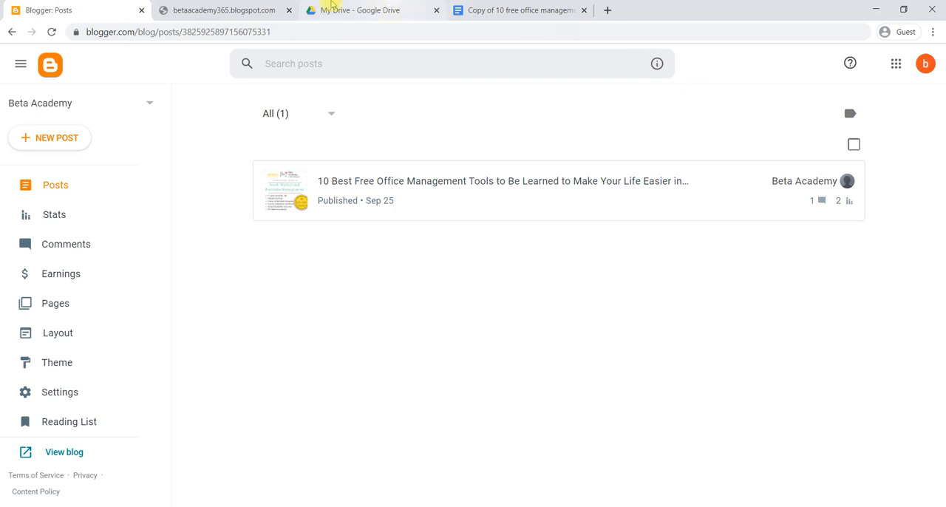
pyautogui.click(196, 13)
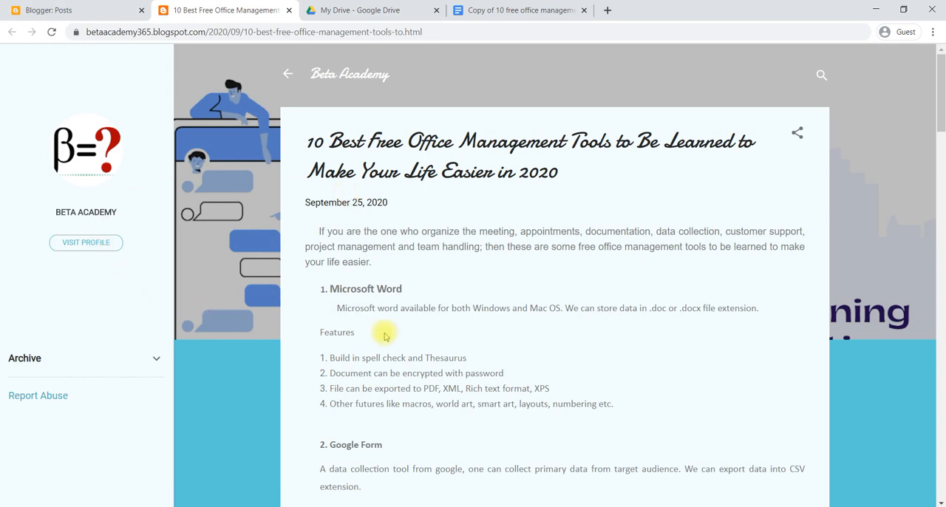
# Examine the published post and follow its Stock Market and Portfolio Management banner link, returning to the post after viewing the course page.
pyautogui.scroll(-15, 384, 337)
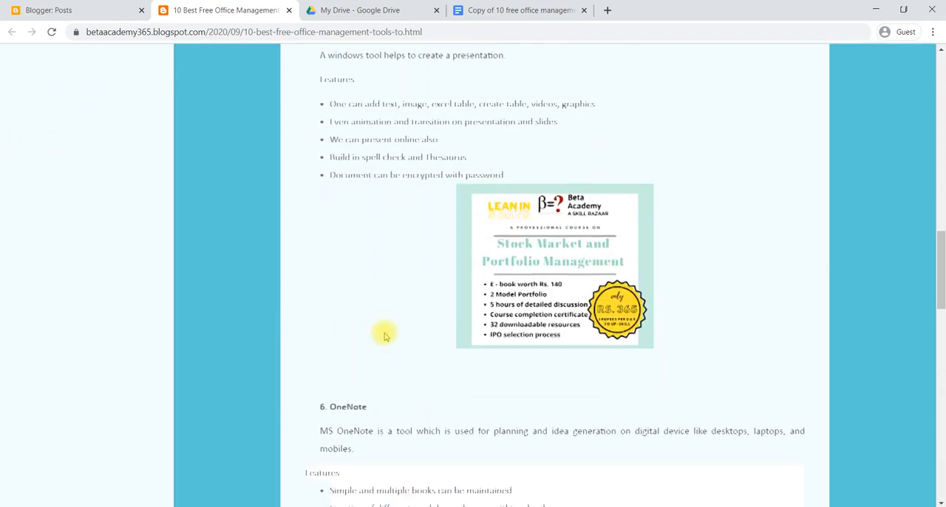
pyautogui.scroll(-2, 384, 336)
pyautogui.scroll(2, 384, 336)
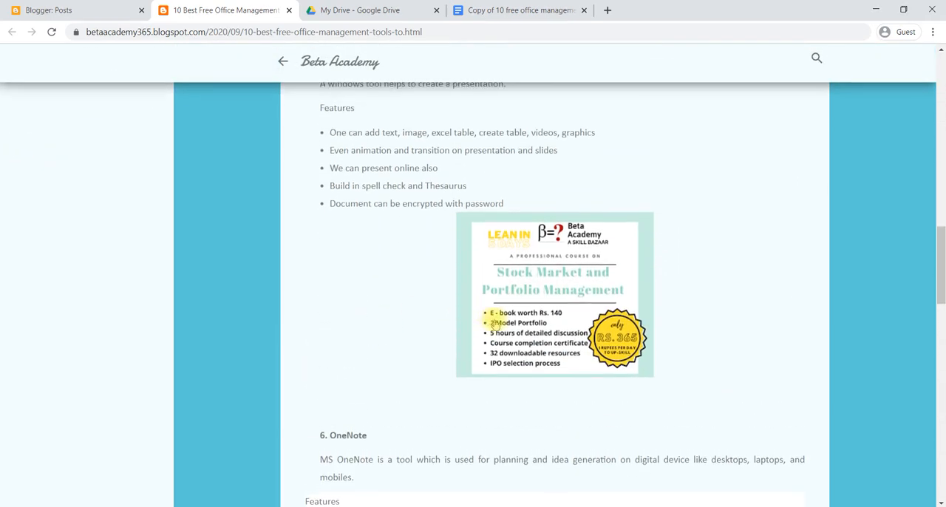
pyautogui.click(551, 294)
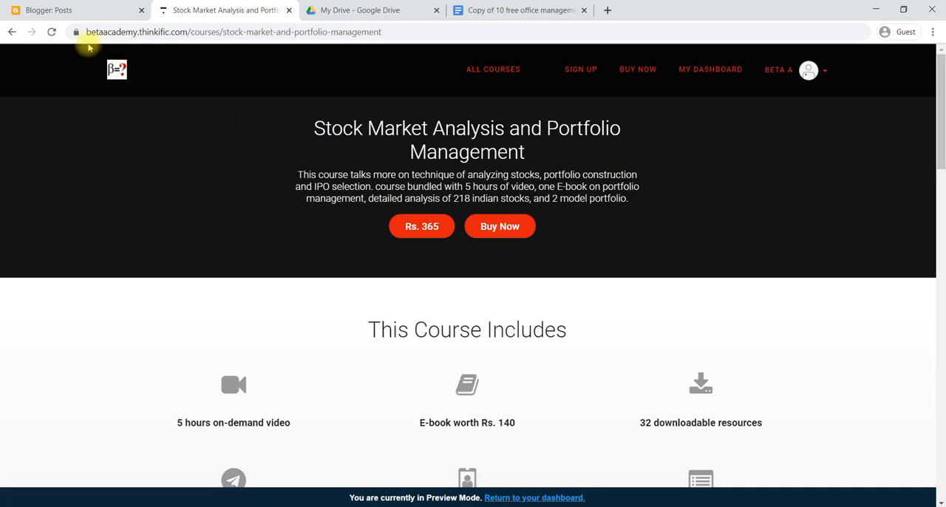
pyautogui.click(12, 33)
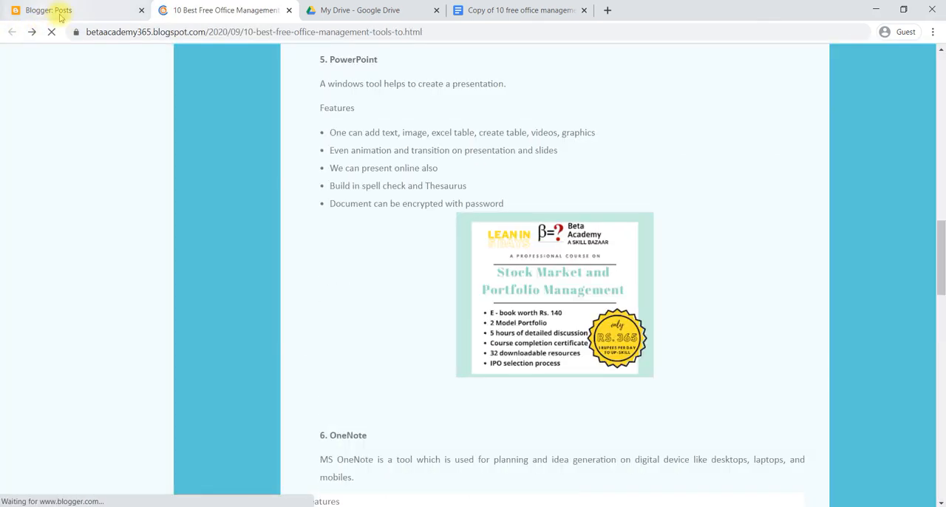
# Open the office management tools post for editing from the post list and reload the editor so its content loads.
pyautogui.click(74, 9)
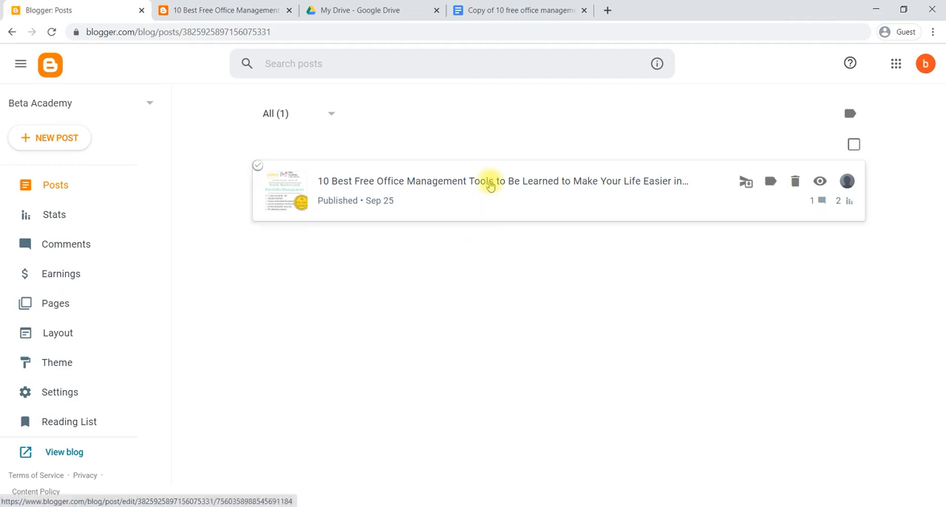
pyautogui.click(489, 183)
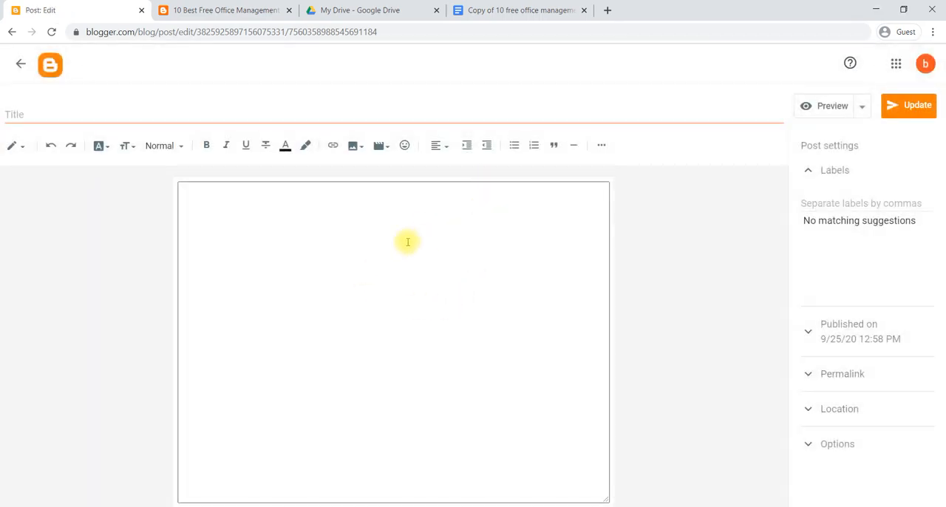
pyautogui.click(51, 33)
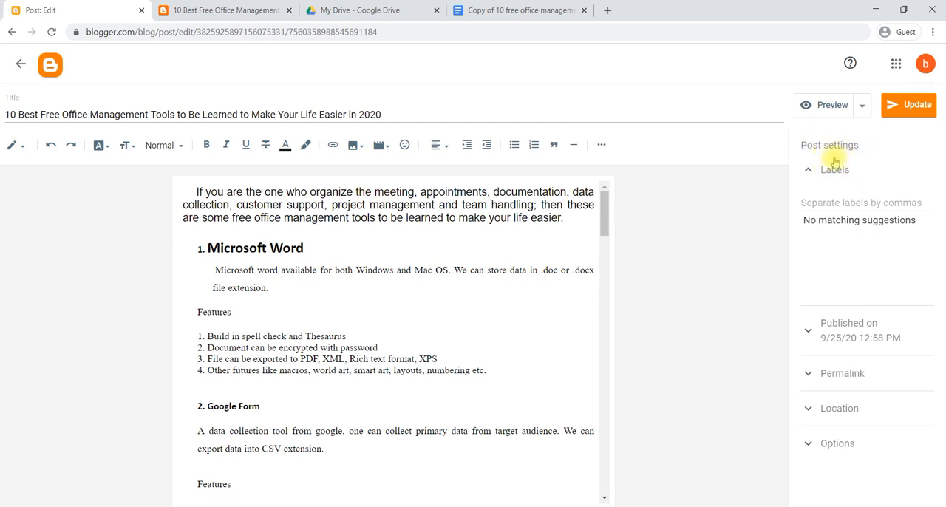
# Add the label Technology to the post in the post settings.
pyautogui.click(812, 203)
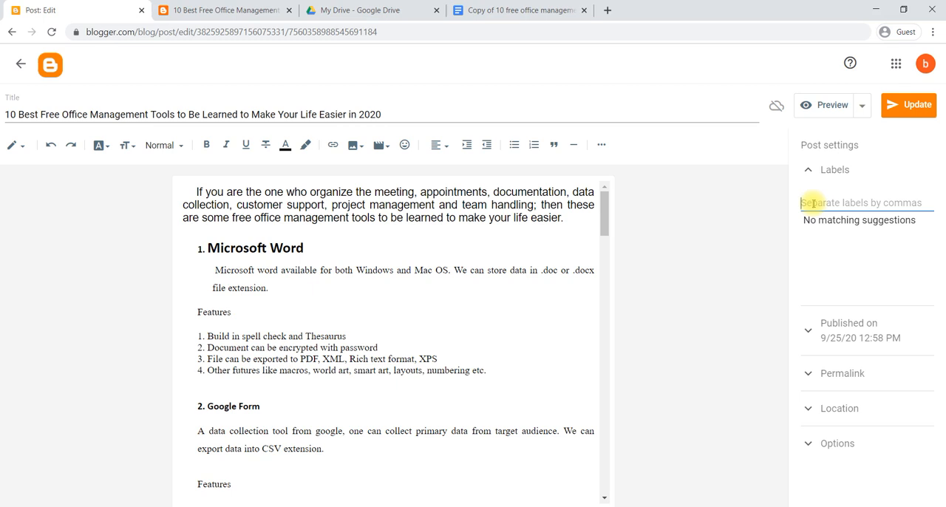
pyautogui.write('Techn')
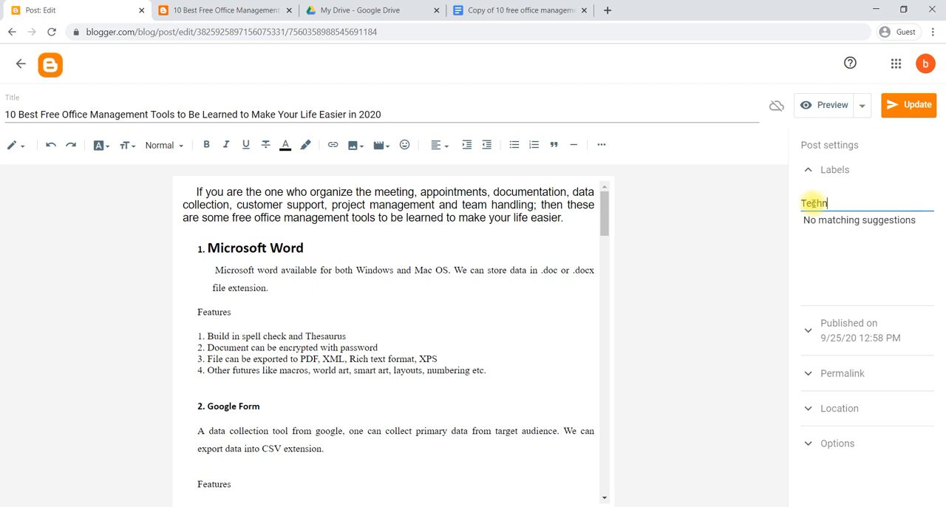
pyautogui.write('ology')
pyautogui.click(750, 257)
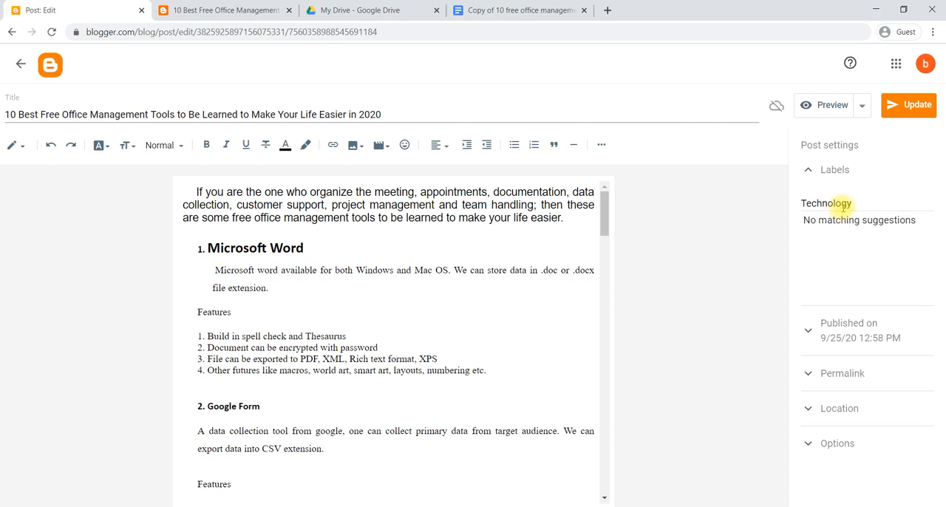
pyautogui.click(811, 171)
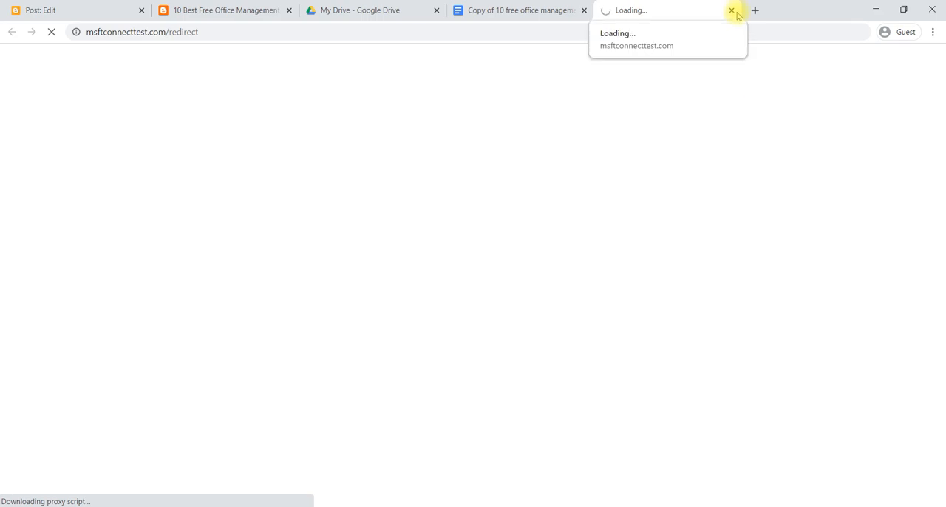
# Return to the post editor and examine the post's publication date and time settings.
pyautogui.click(65, 6)
pyautogui.click(808, 224)
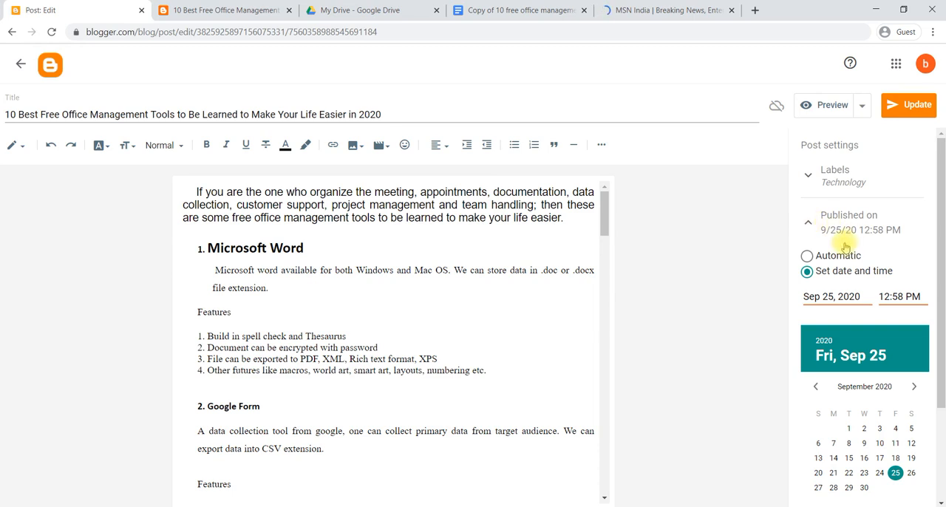
pyautogui.scroll(-1, 844, 246)
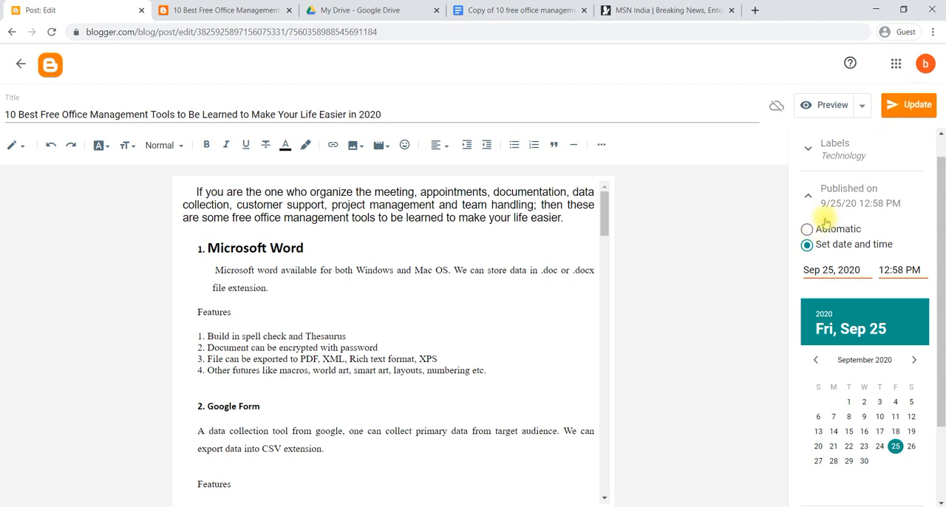
pyautogui.scroll(-1, 826, 224)
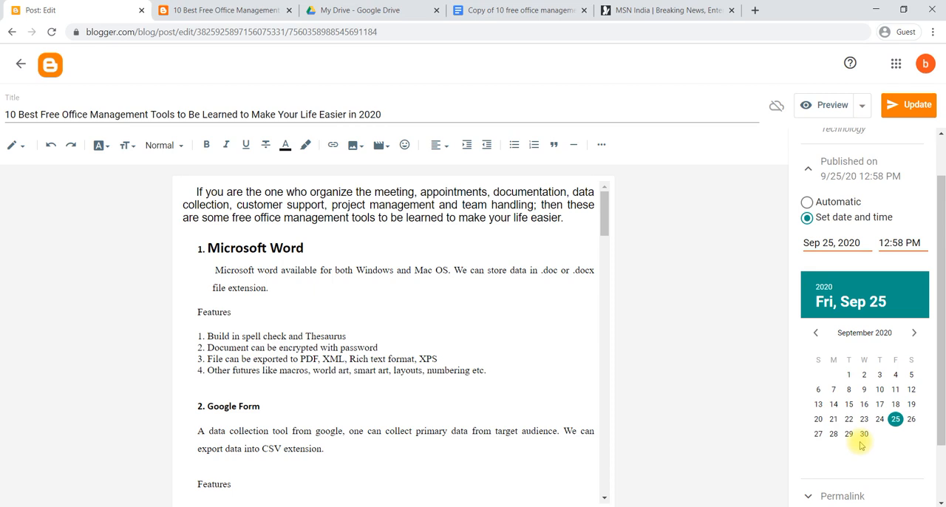
pyautogui.click(809, 172)
# Examine the post's permalink in the post settings.
pyautogui.click(809, 270)
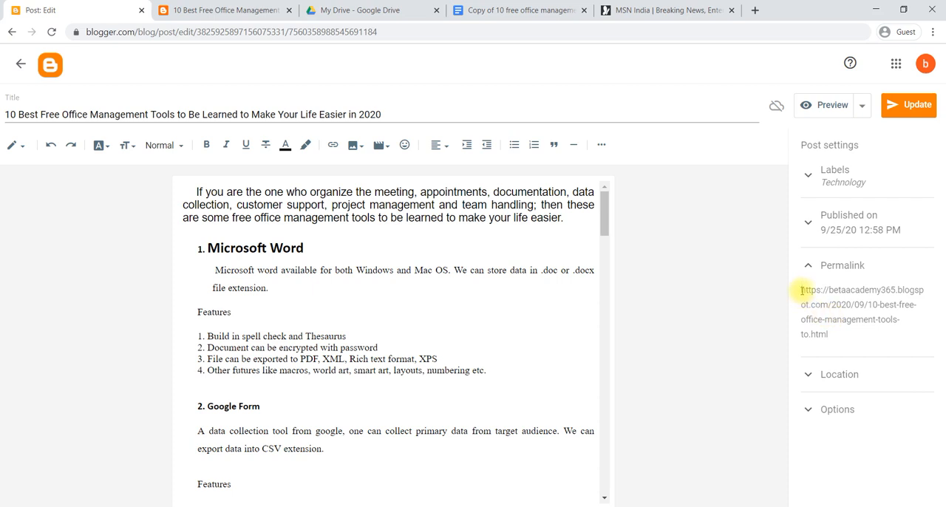
pyautogui.moveTo(801, 290); pyautogui.dragTo(828, 337)
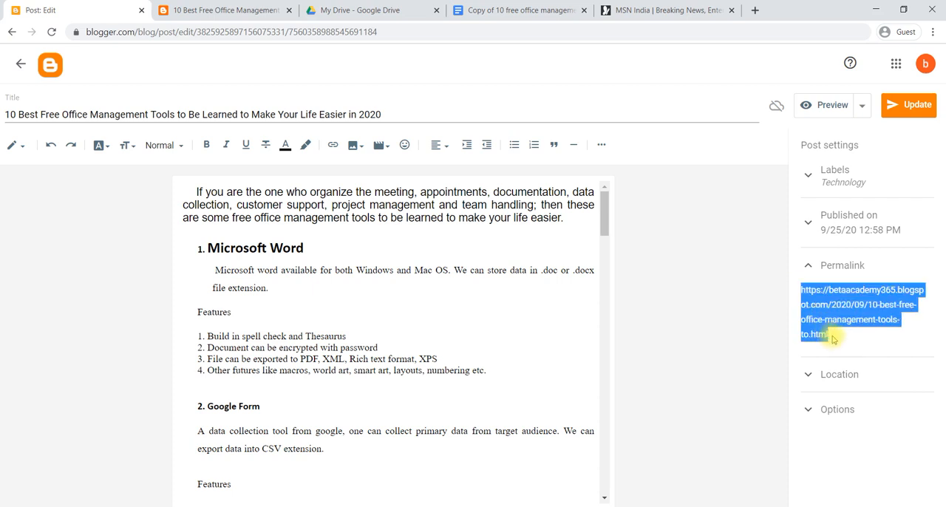
pyautogui.click(720, 320)
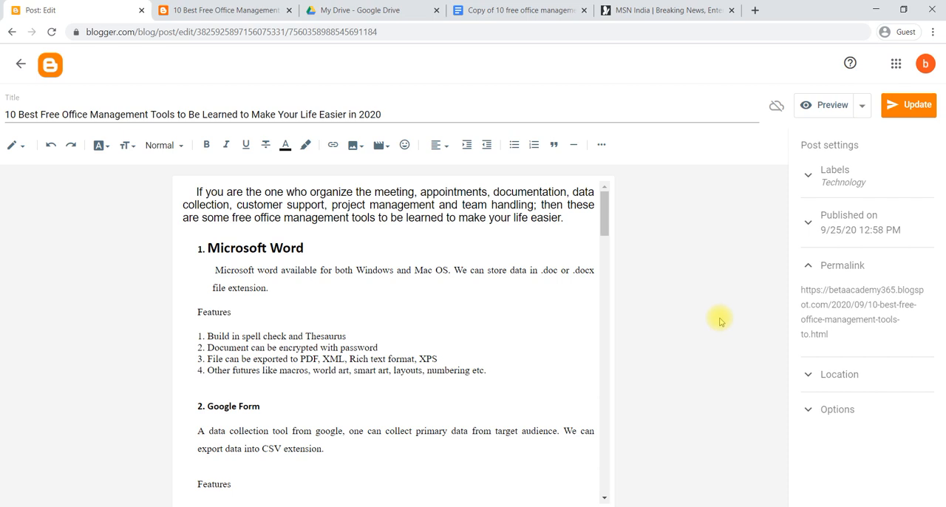
# Set the post's location to India.
pyautogui.click(812, 377)
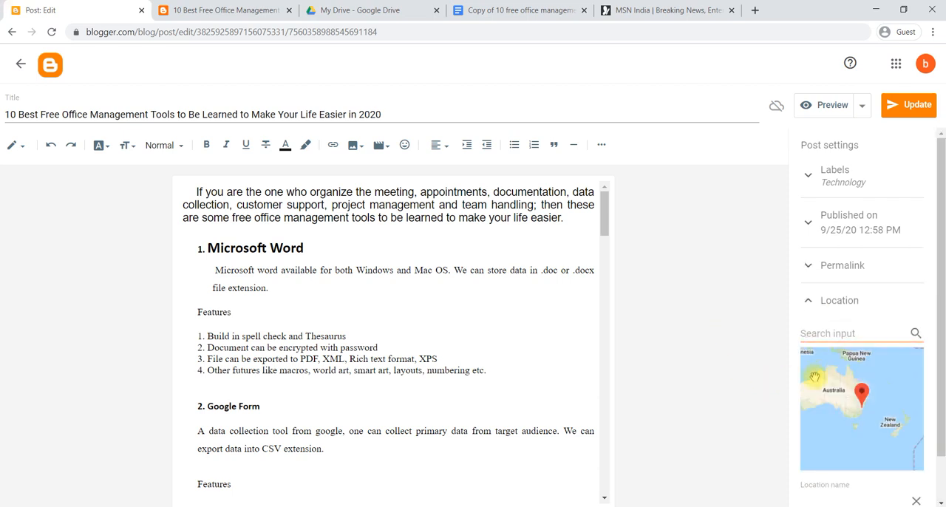
pyautogui.click(813, 334)
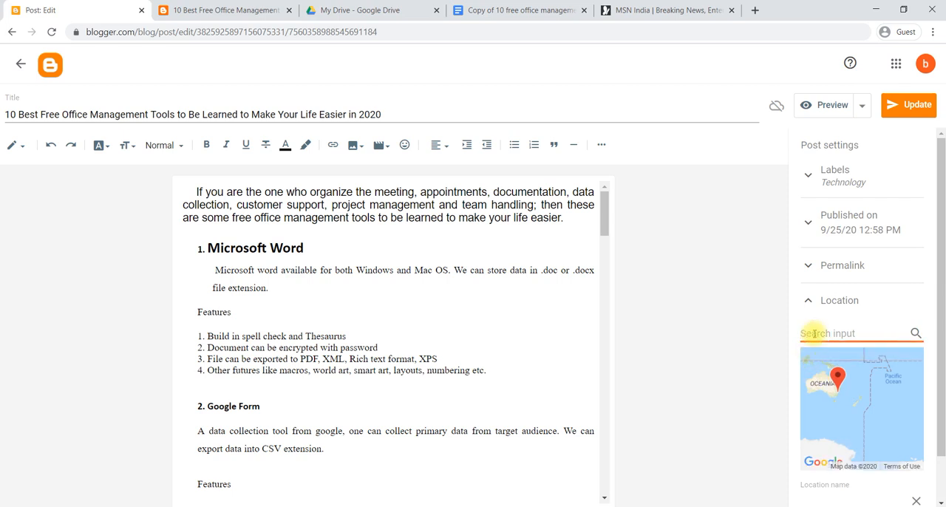
pyautogui.write('india')
pyautogui.doubleClick(810, 333)
pyautogui.press('Return')
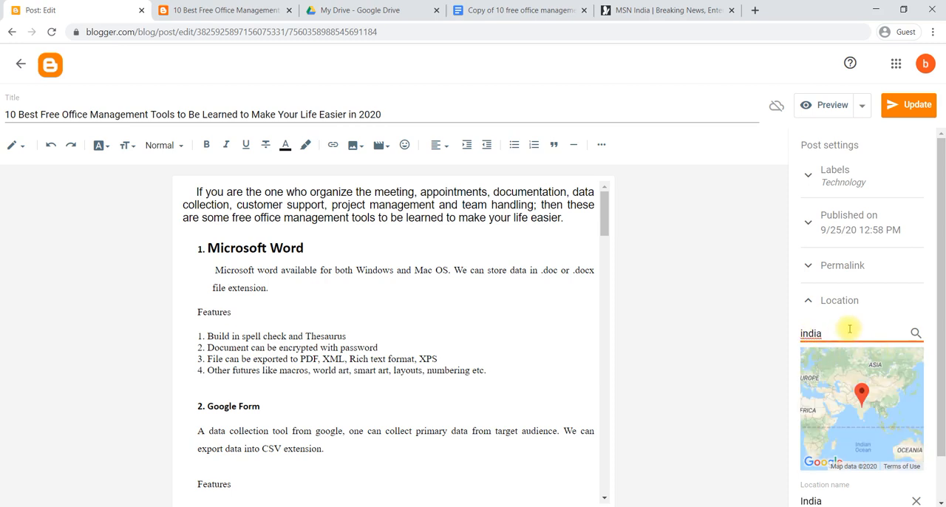
pyautogui.click(808, 302)
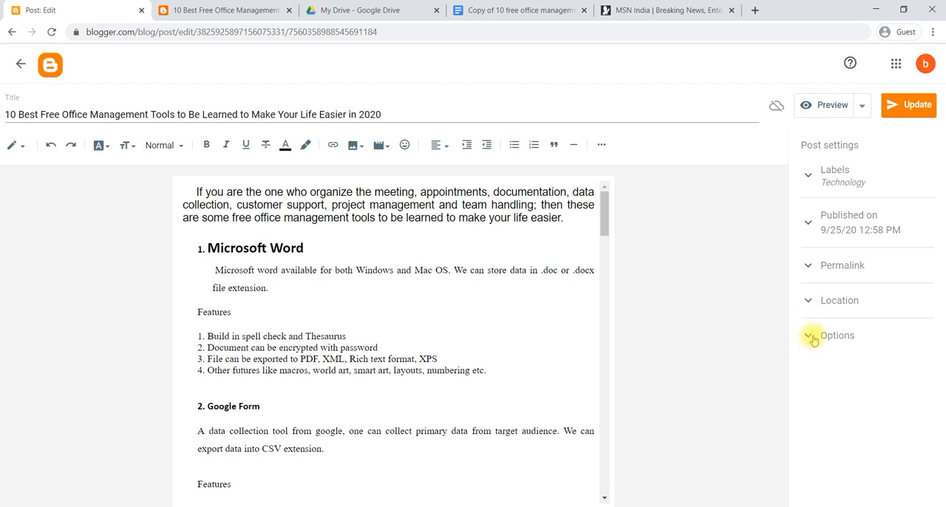
# Examine the reader comment options, and recheck the post's location, publication date and label settings.
pyautogui.click(809, 338)
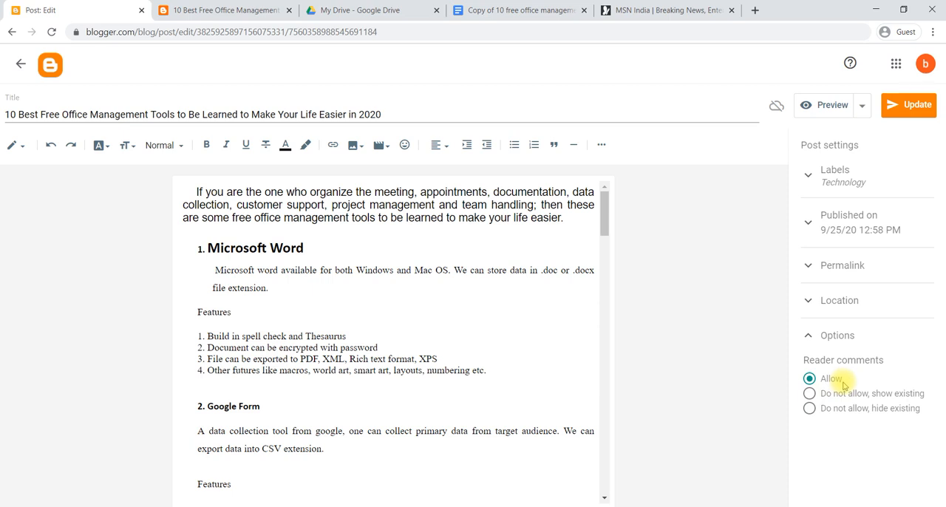
pyautogui.click(811, 336)
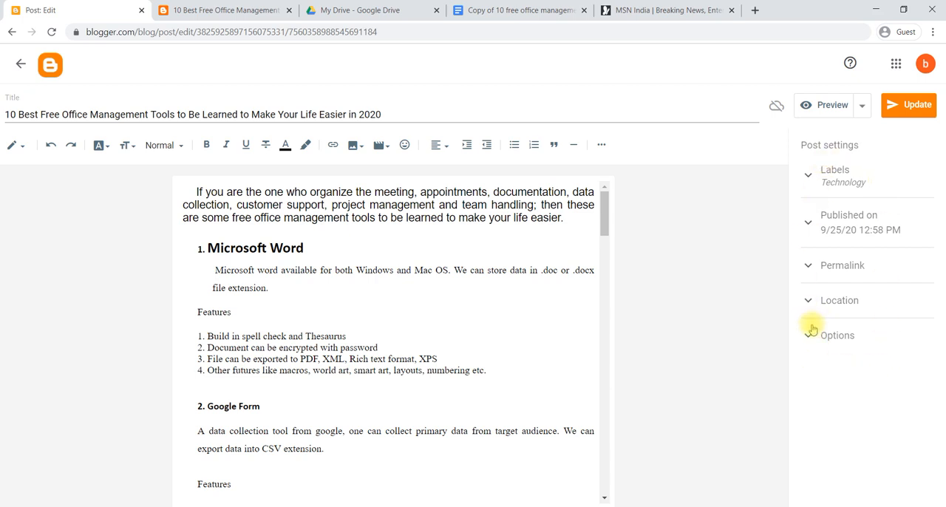
pyautogui.click(808, 303)
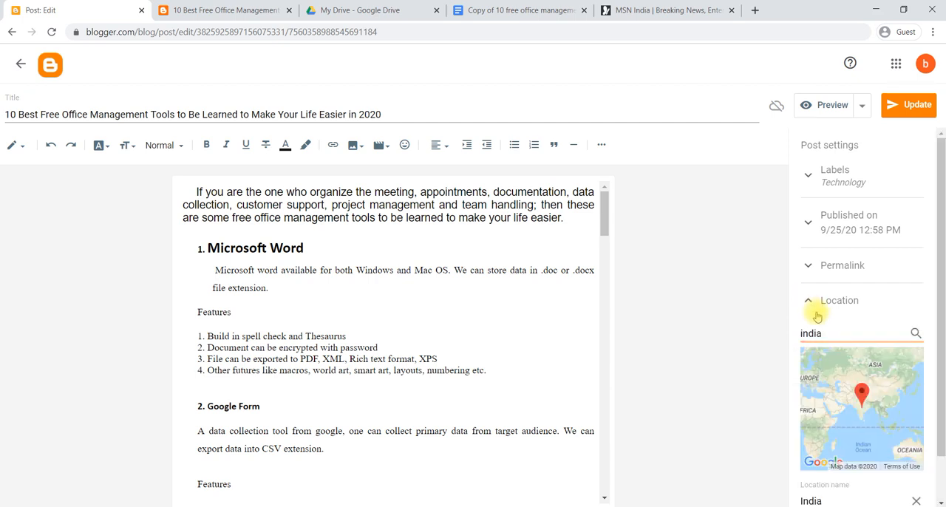
pyautogui.click(809, 223)
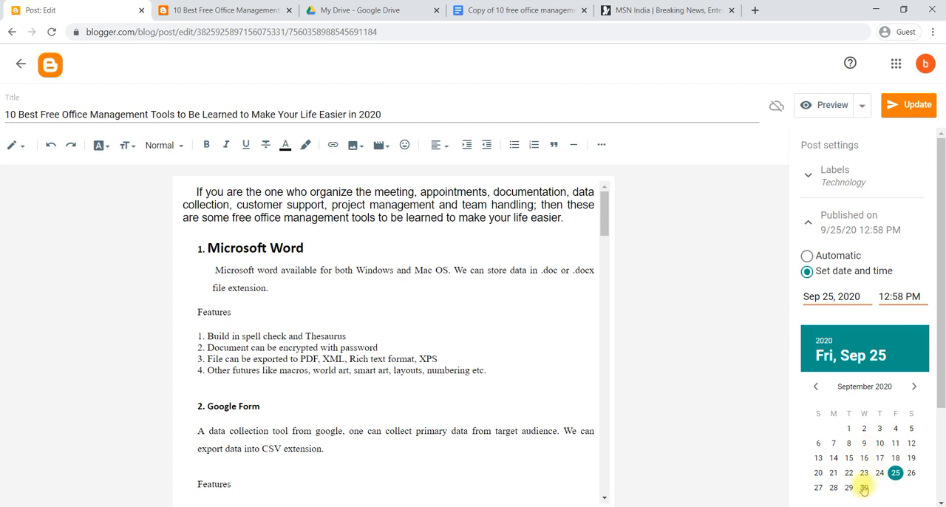
pyautogui.scroll(-2, 862, 470)
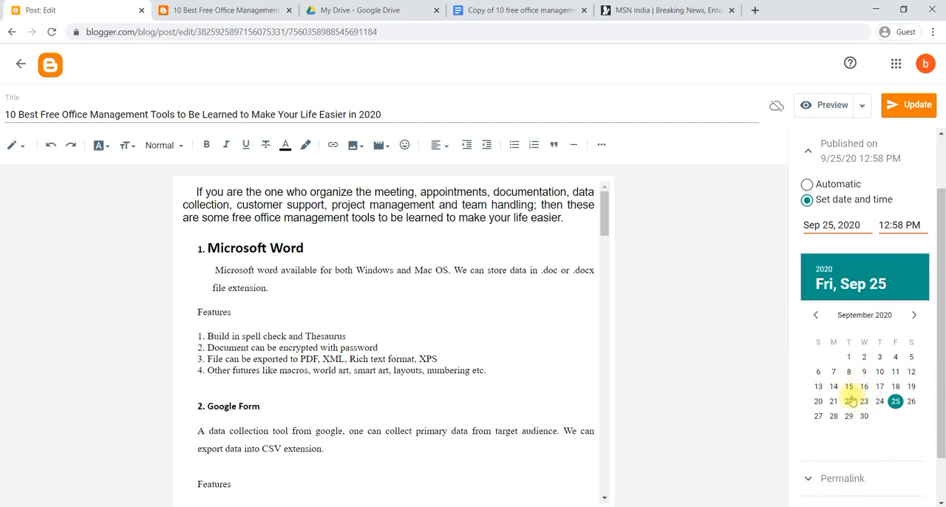
pyautogui.scroll(2, 849, 392)
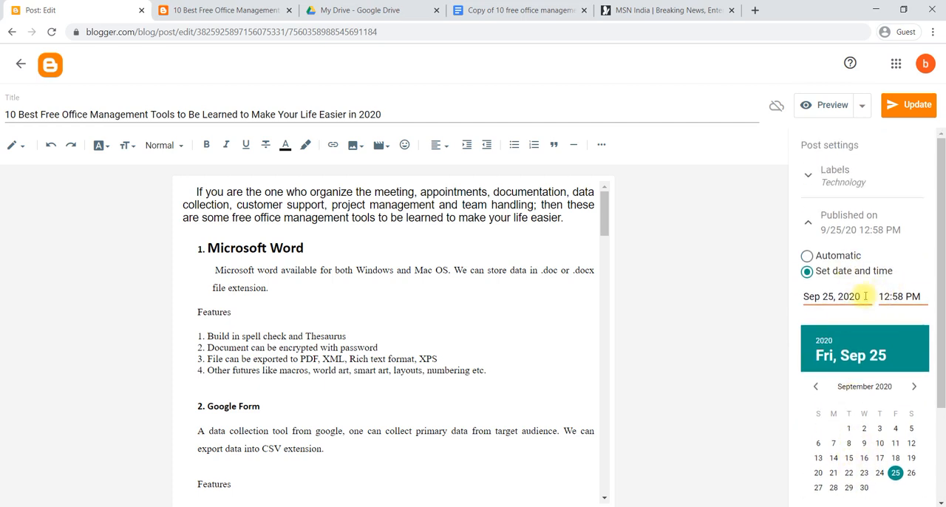
pyautogui.click(808, 177)
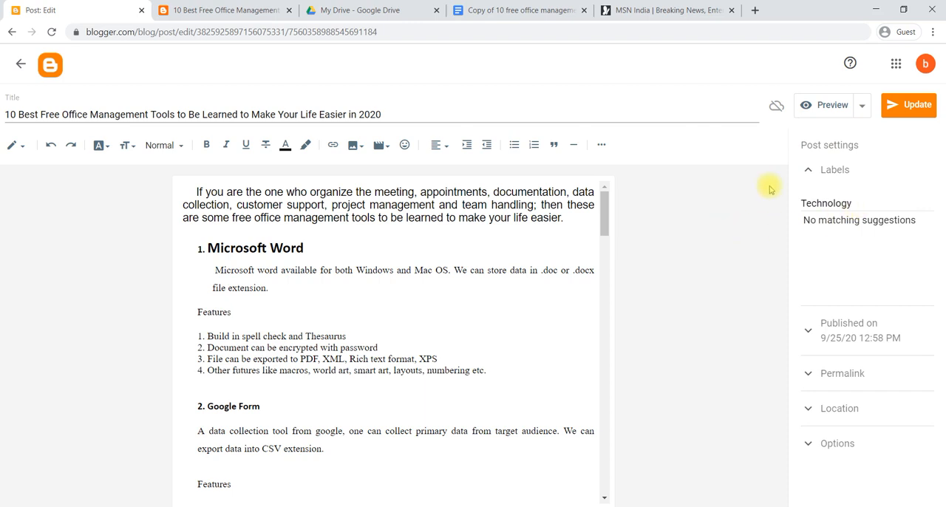
# Update the post with the changed settings and reload its published page to check the blog's sidebar.
pyautogui.click(904, 107)
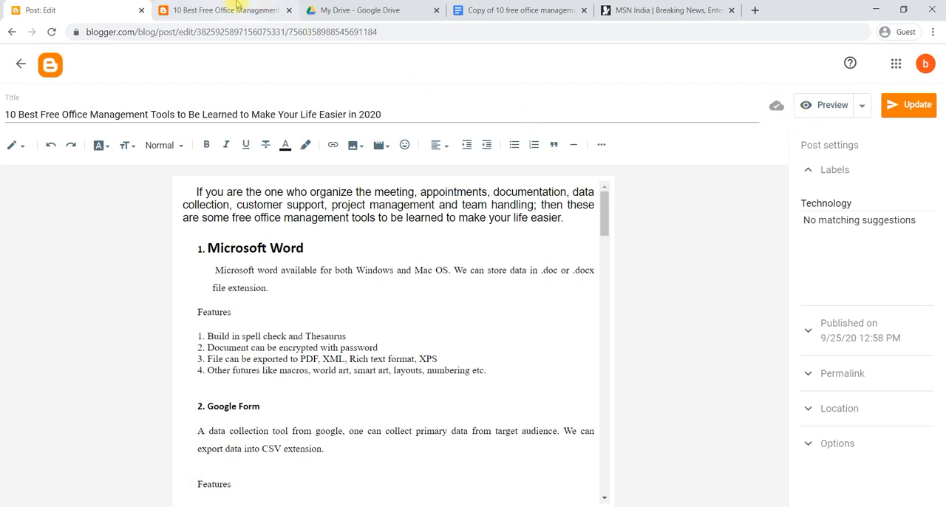
pyautogui.click(270, 9)
pyautogui.scroll(4, 259, 107)
pyautogui.scroll(10, 259, 108)
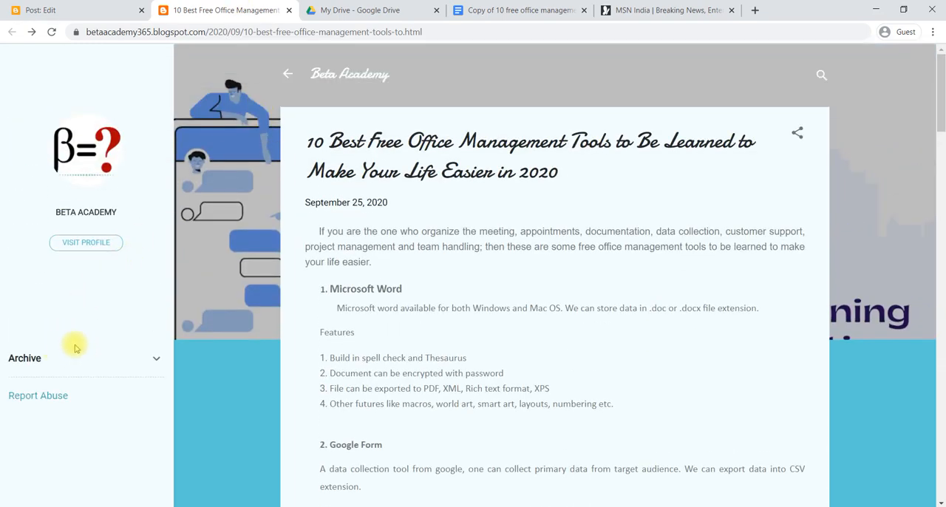
pyautogui.click(51, 34)
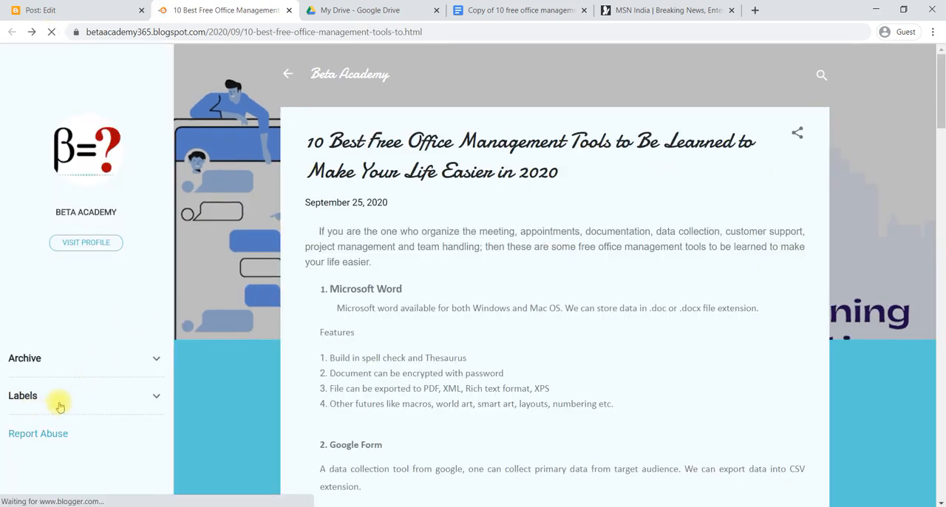
# View the live blog's posts filed under the Technology label, and expand the sidebar archive to check its entries.
pyautogui.click(152, 399)
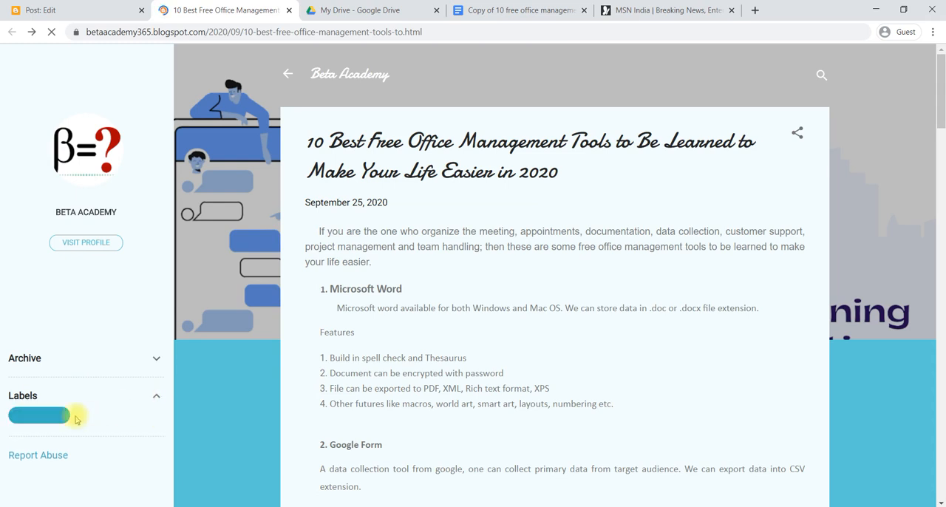
pyautogui.click(45, 419)
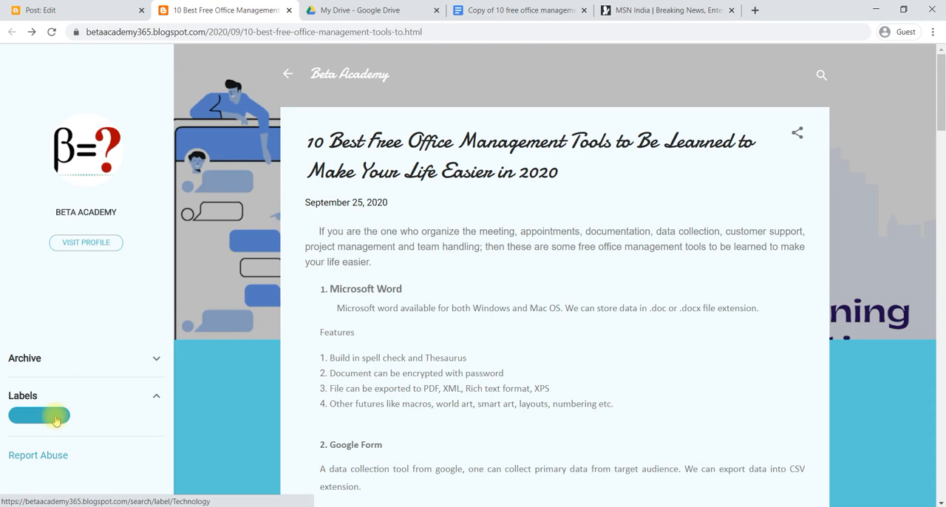
pyautogui.click(55, 420)
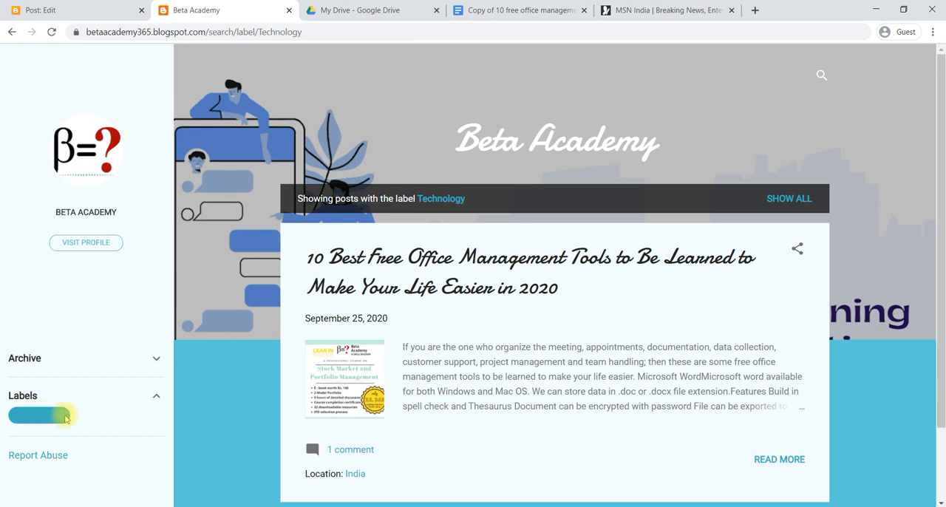
pyautogui.click(154, 364)
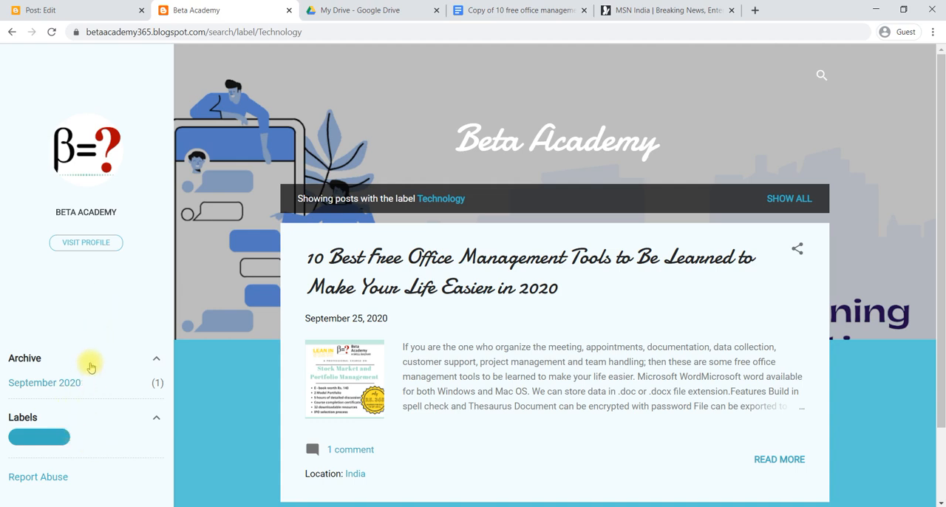
# Return to the Blogger post editor and leave it for the blog's list of posts.
pyautogui.click(79, 5)
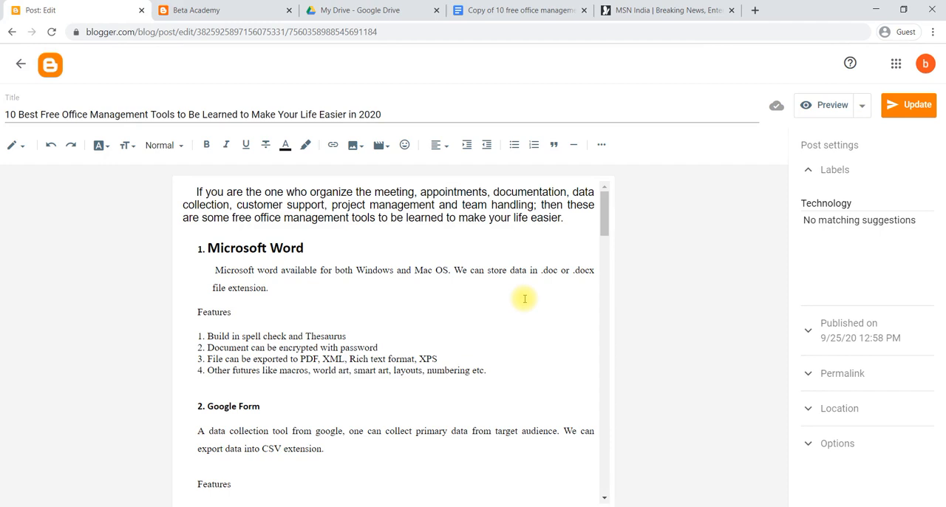
pyautogui.click(21, 64)
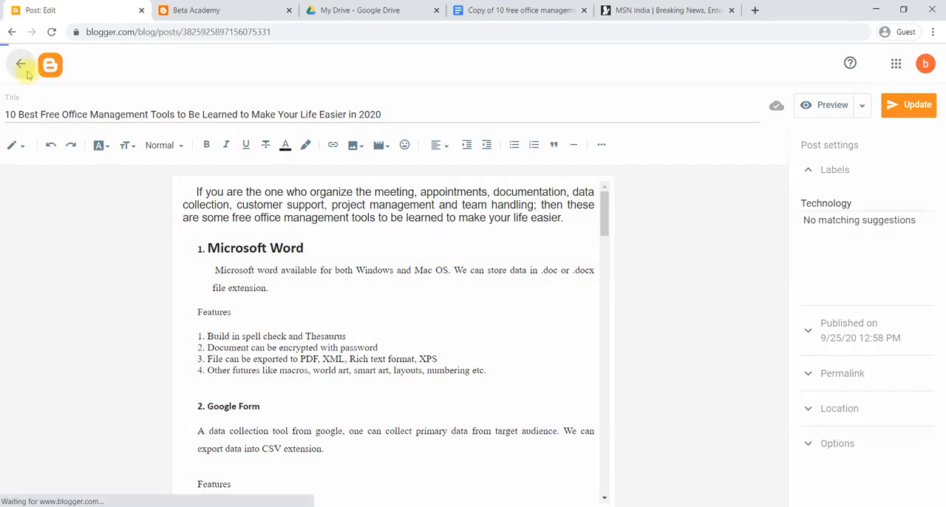